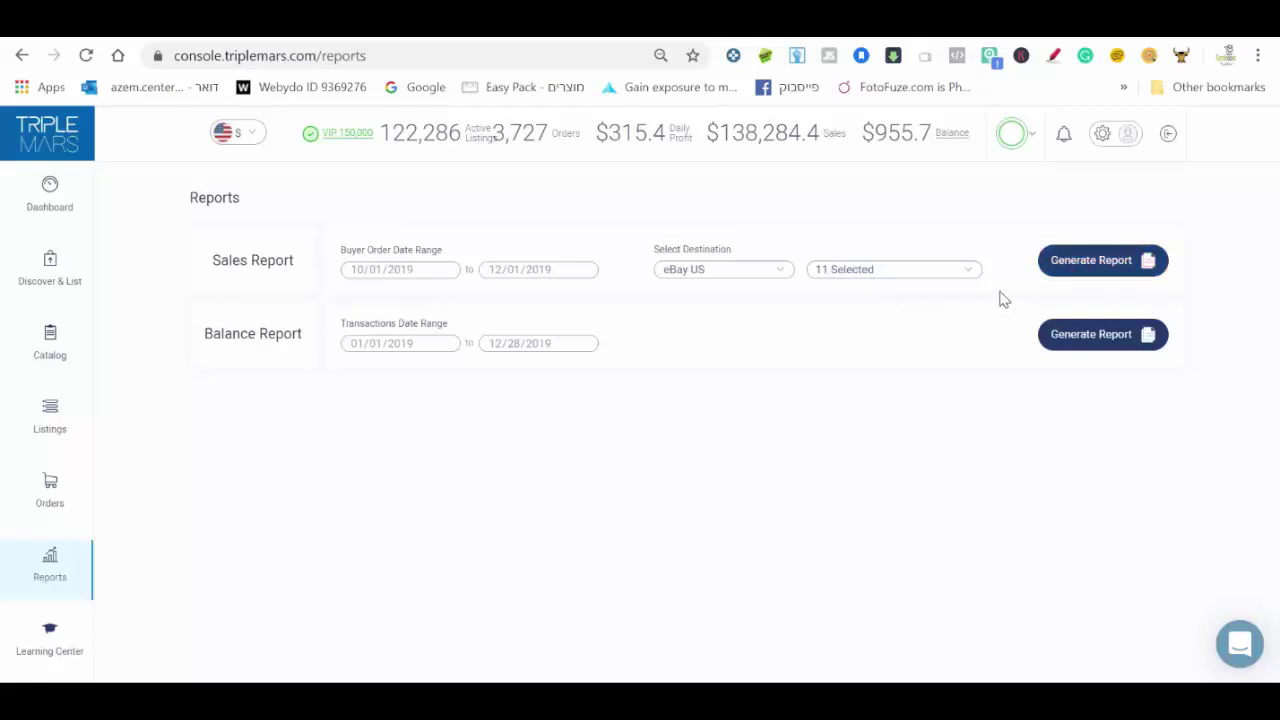
Switch to the Sales report workbook in Excel and examine its columns across to the tax, eBay fee, PayPal fee and shipping columns
mouse_move(910, 700)
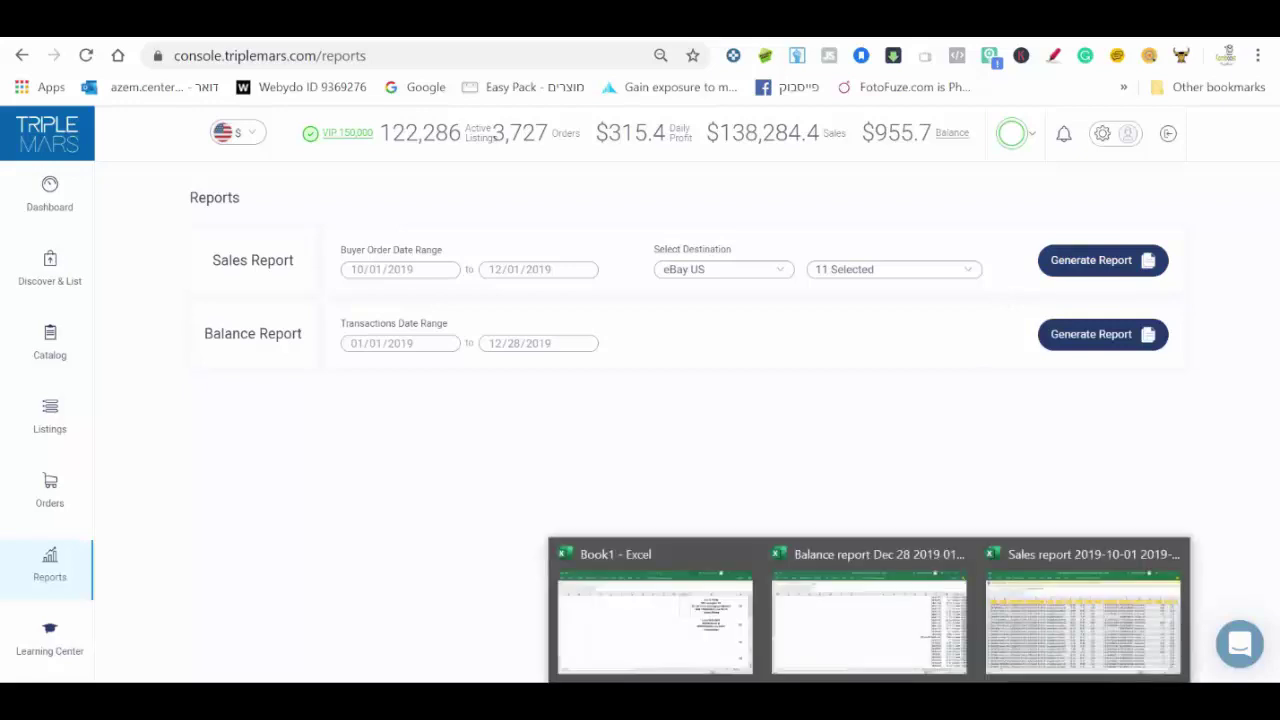
left_click(1043, 626)
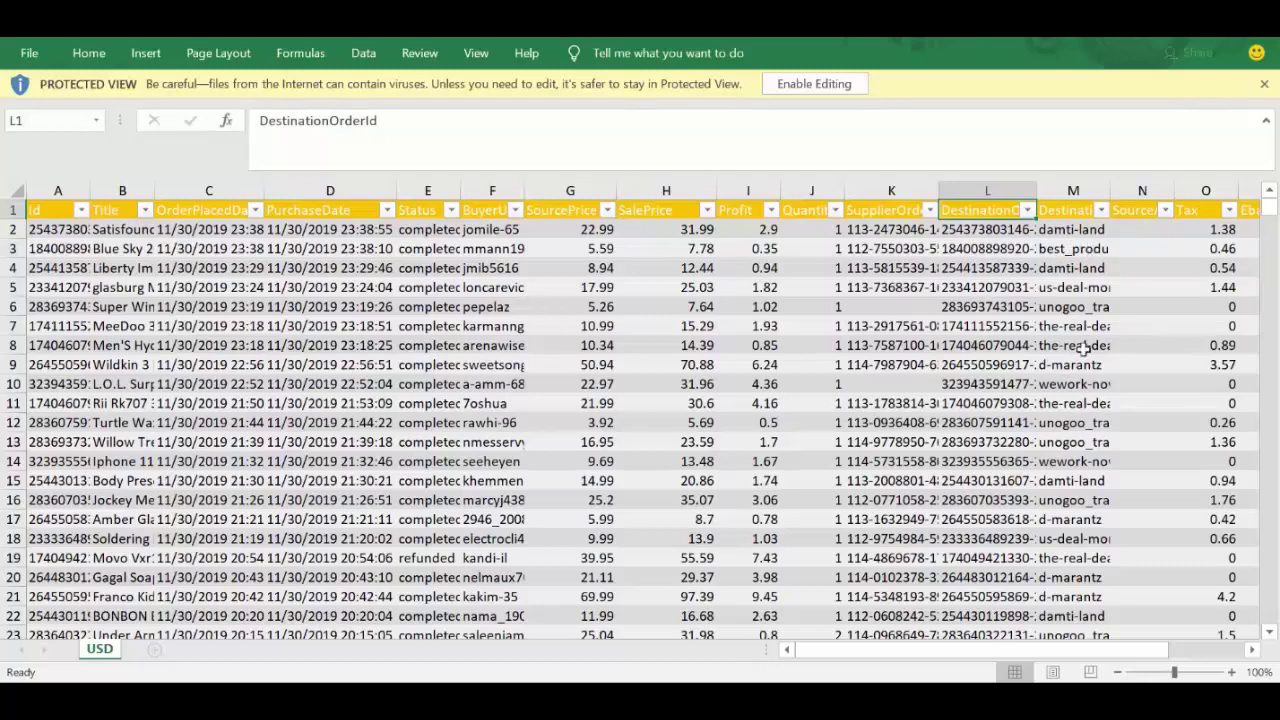
left_click_drag(1120, 657, 1170, 657)
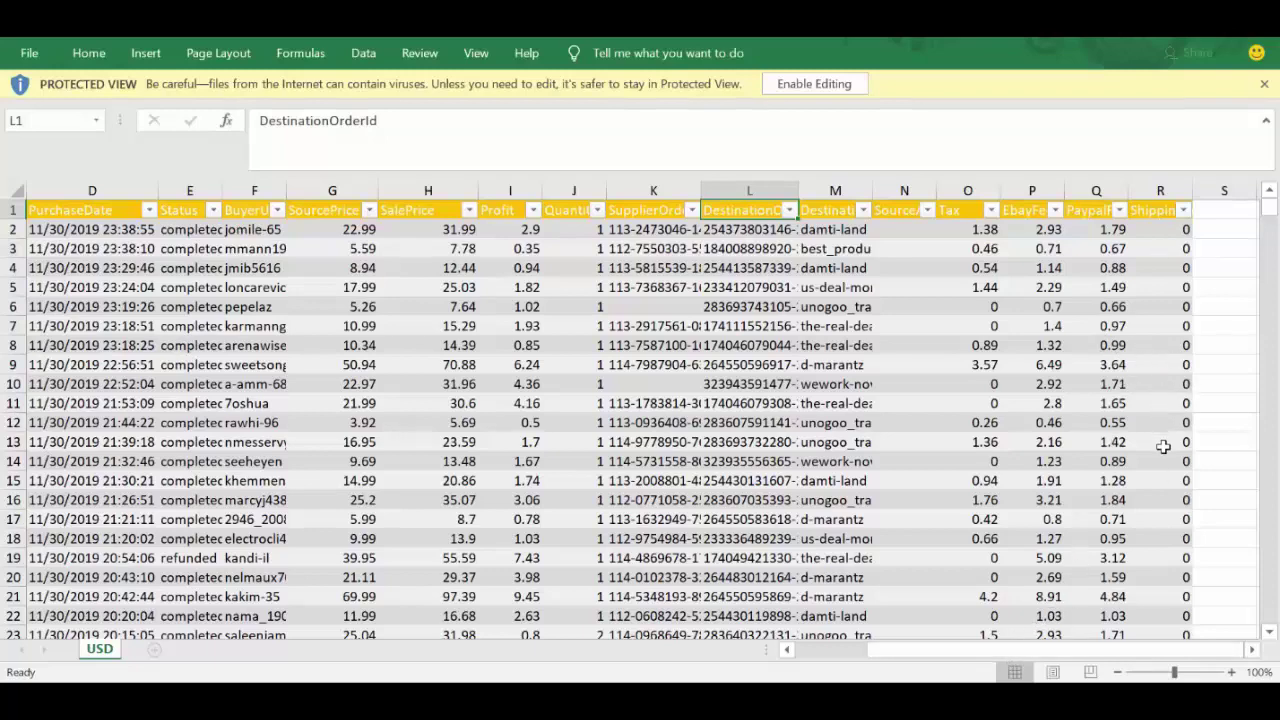
left_click_drag(1068, 650, 998, 650)
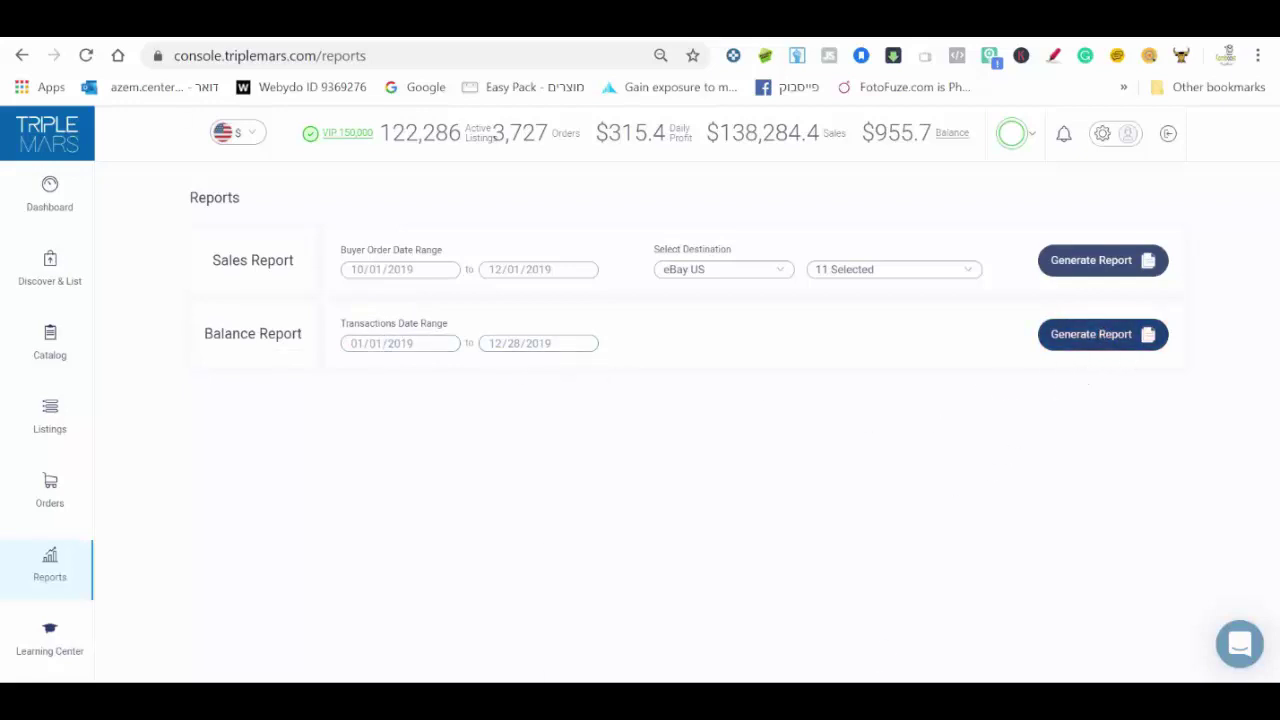
Switch to the Balance report workbook and widen the Date, Reload Amount and TripleMars Transaction columns at the start of the sheet
left_click(903, 643)
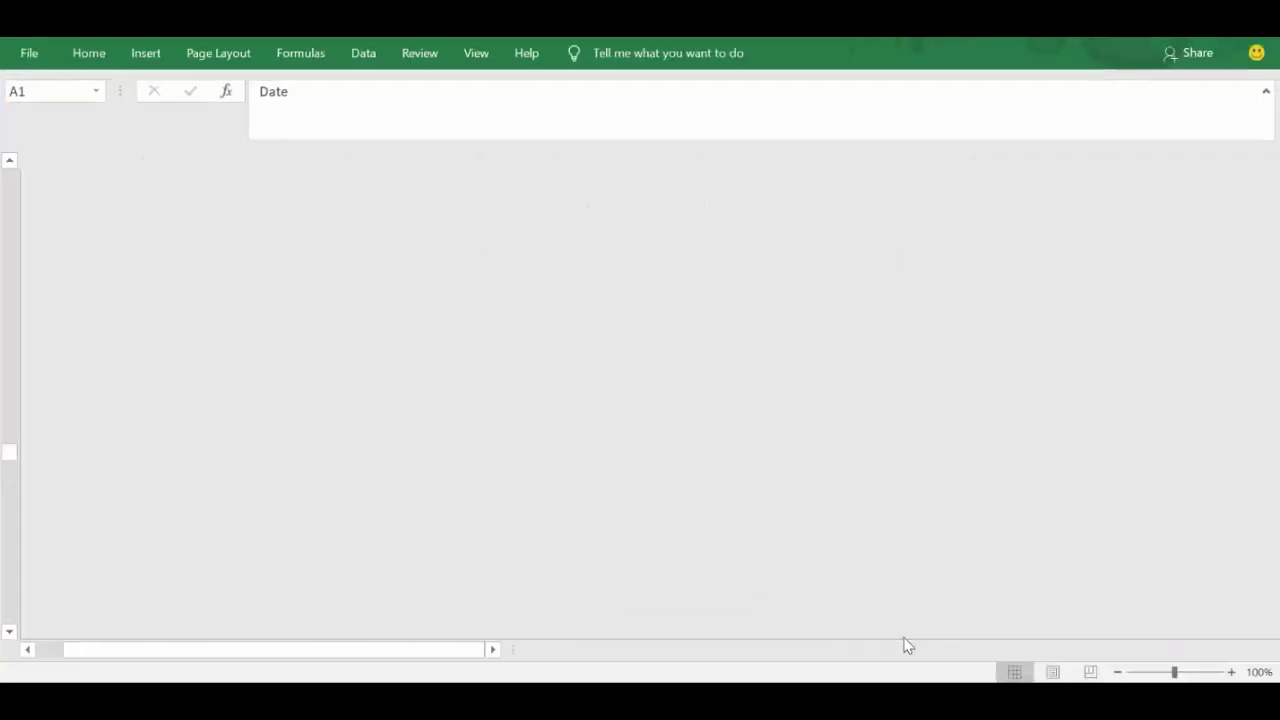
scroll(1100, 345, "up", 12)
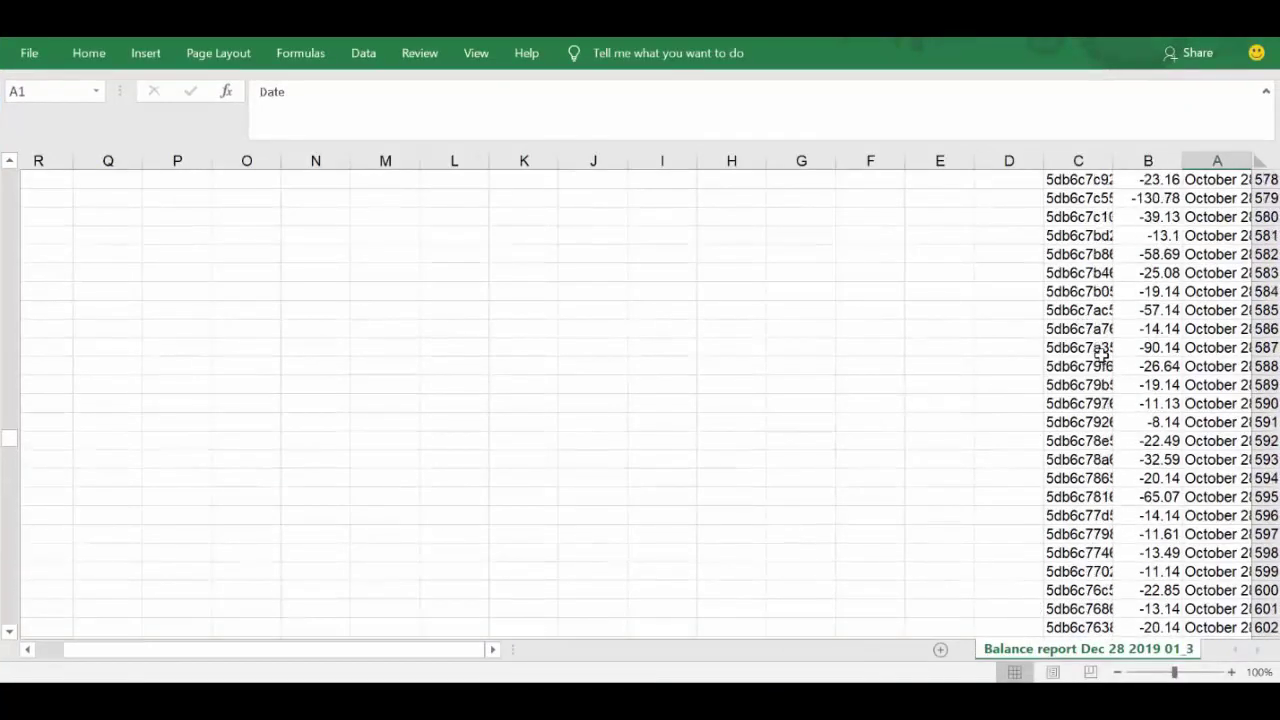
scroll(1100, 352, "up", 20)
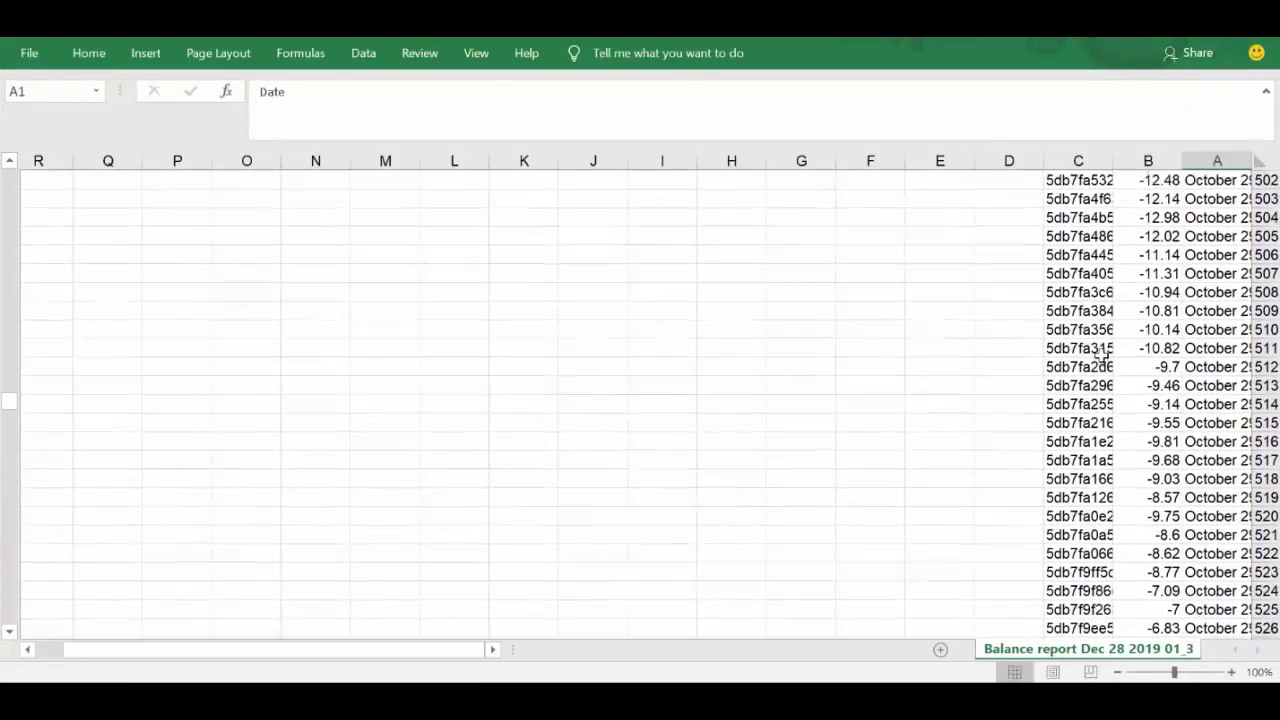
scroll(1100, 352, "up", 17)
left_click_drag(12, 380, 6, 166)
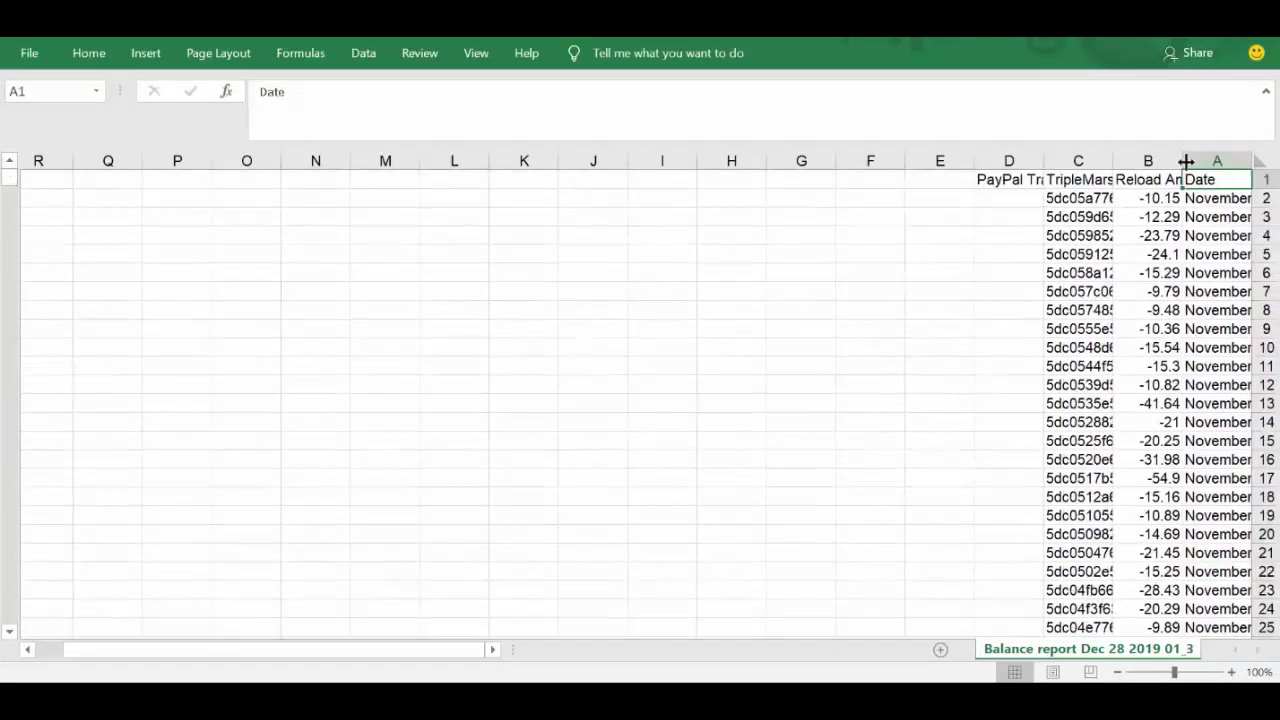
left_click_drag(1186, 161, 746, 160)
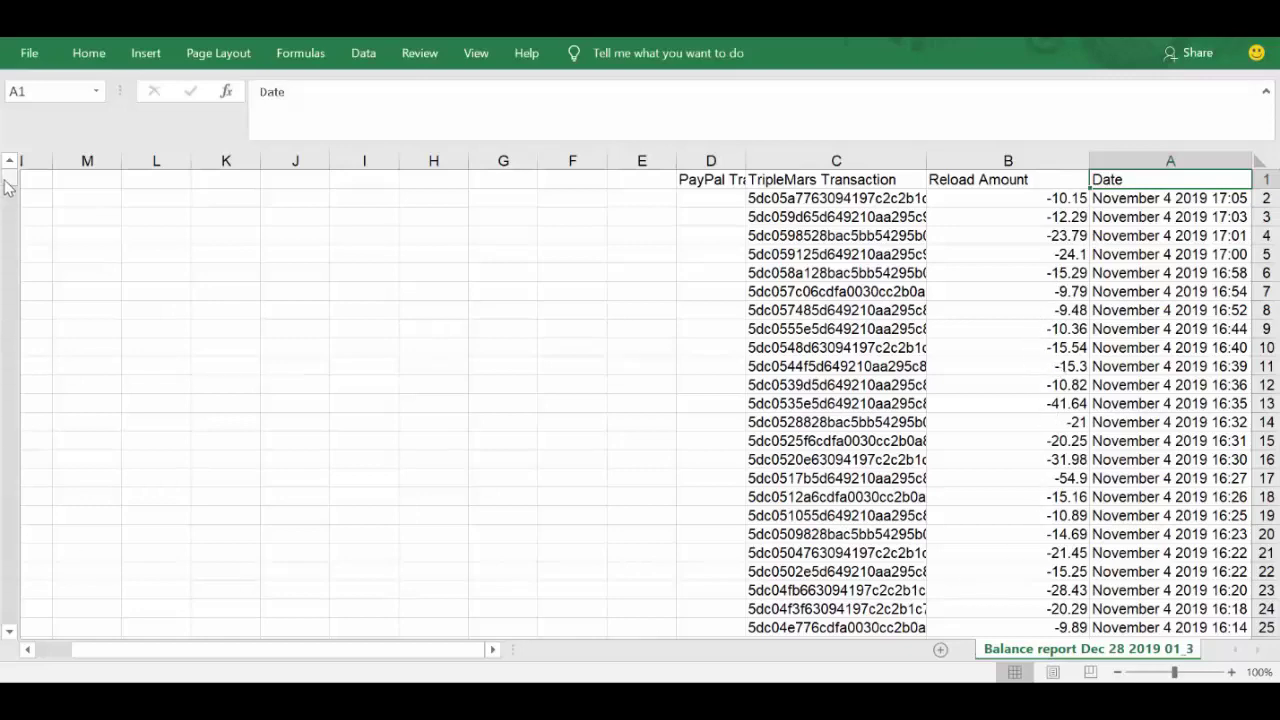
Examine the balance report's dated entries from November back to late October 2019, comparing order charges, small fees and balance reloads
left_click_drag(8, 183, 13, 226)
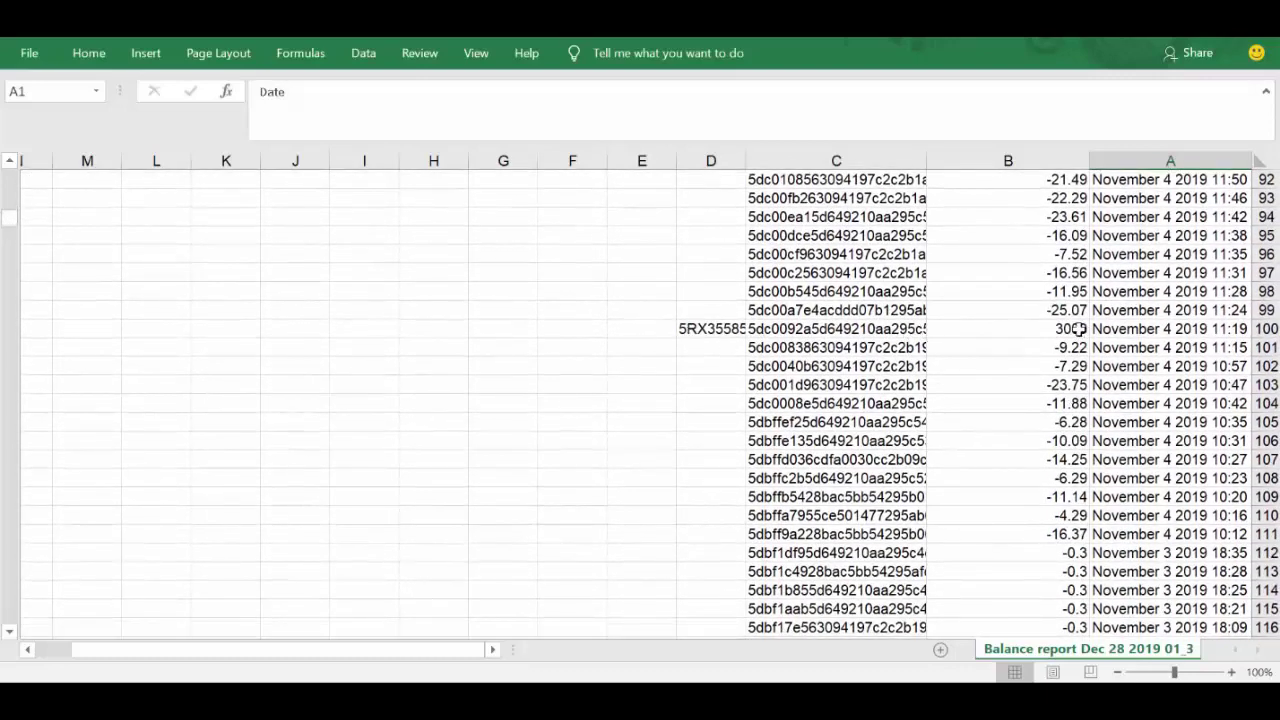
scroll(961, 457, "down", 4)
scroll(961, 457, "down", 14)
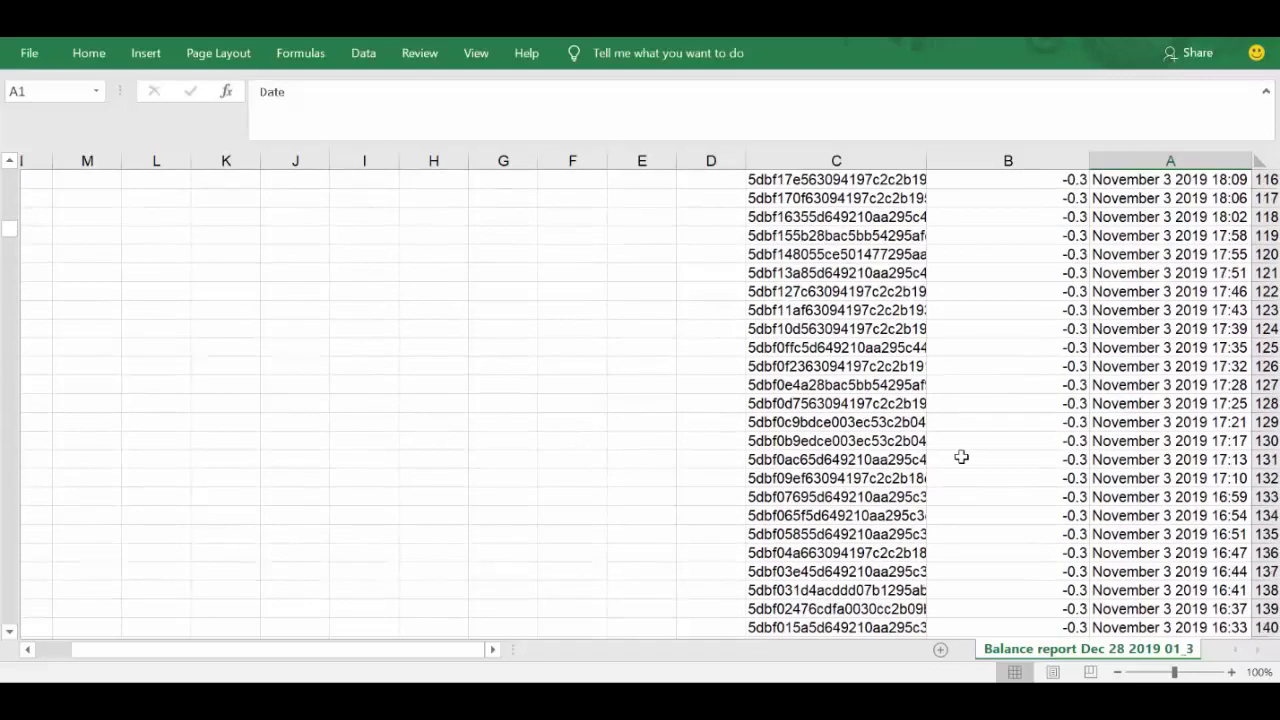
scroll(961, 457, "down", 19)
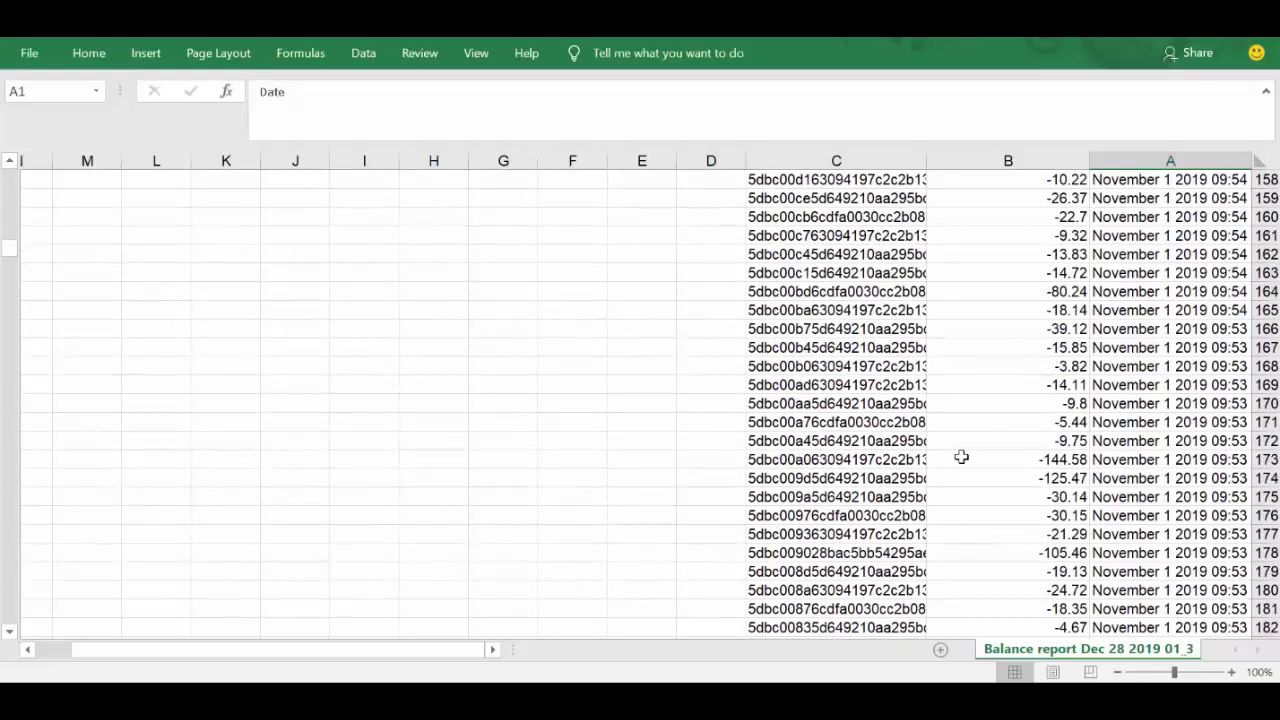
scroll(961, 457, "down", 11)
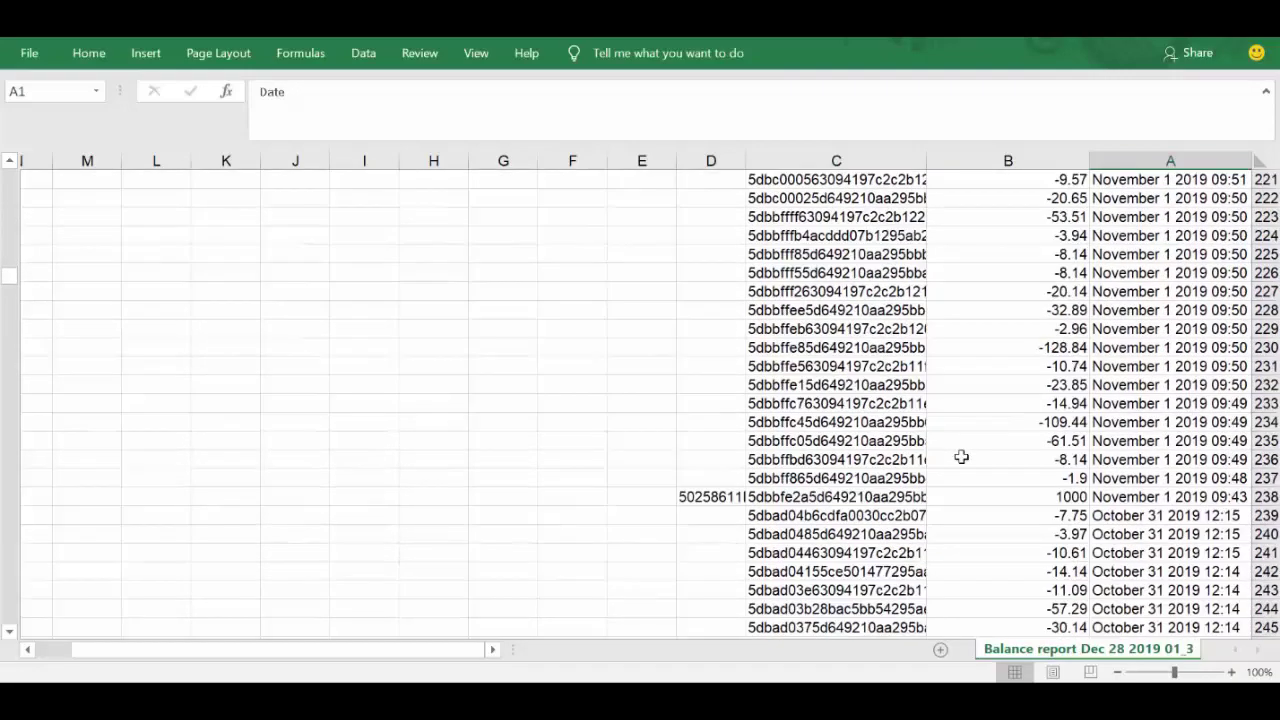
scroll(1006, 406, "up", 1)
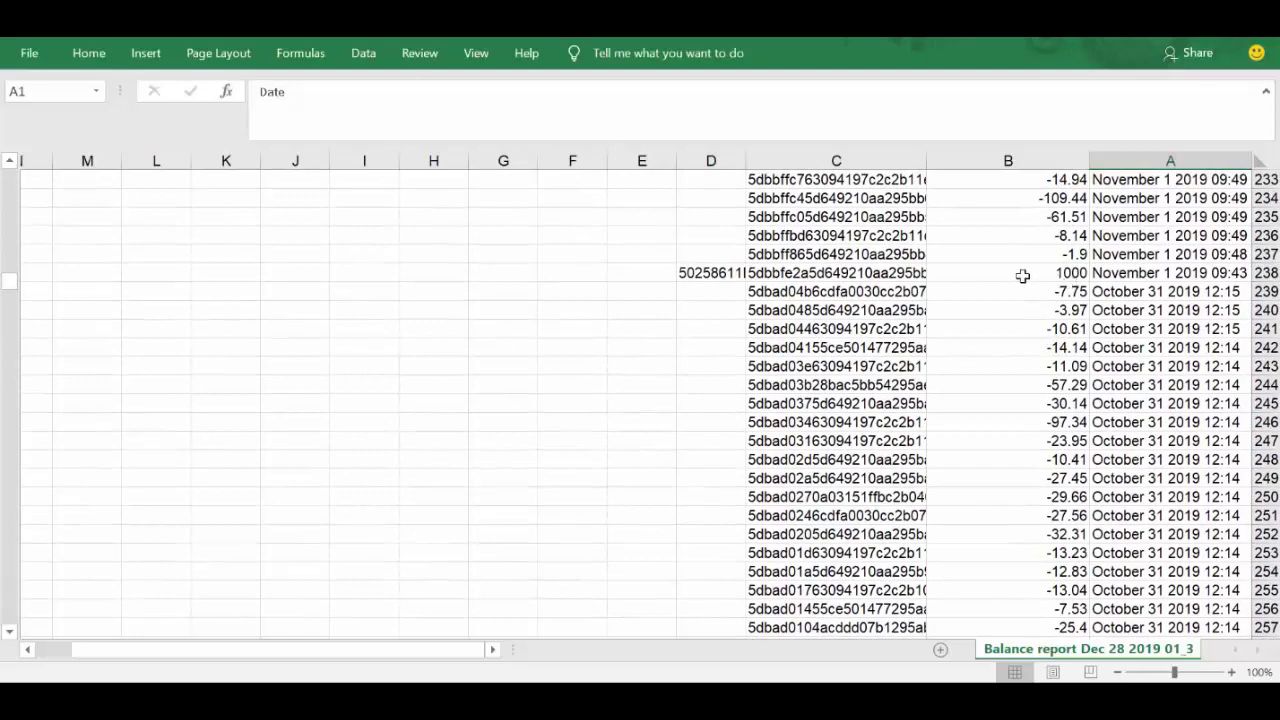
scroll(965, 413, "up", 6)
scroll(965, 413, "up", 20)
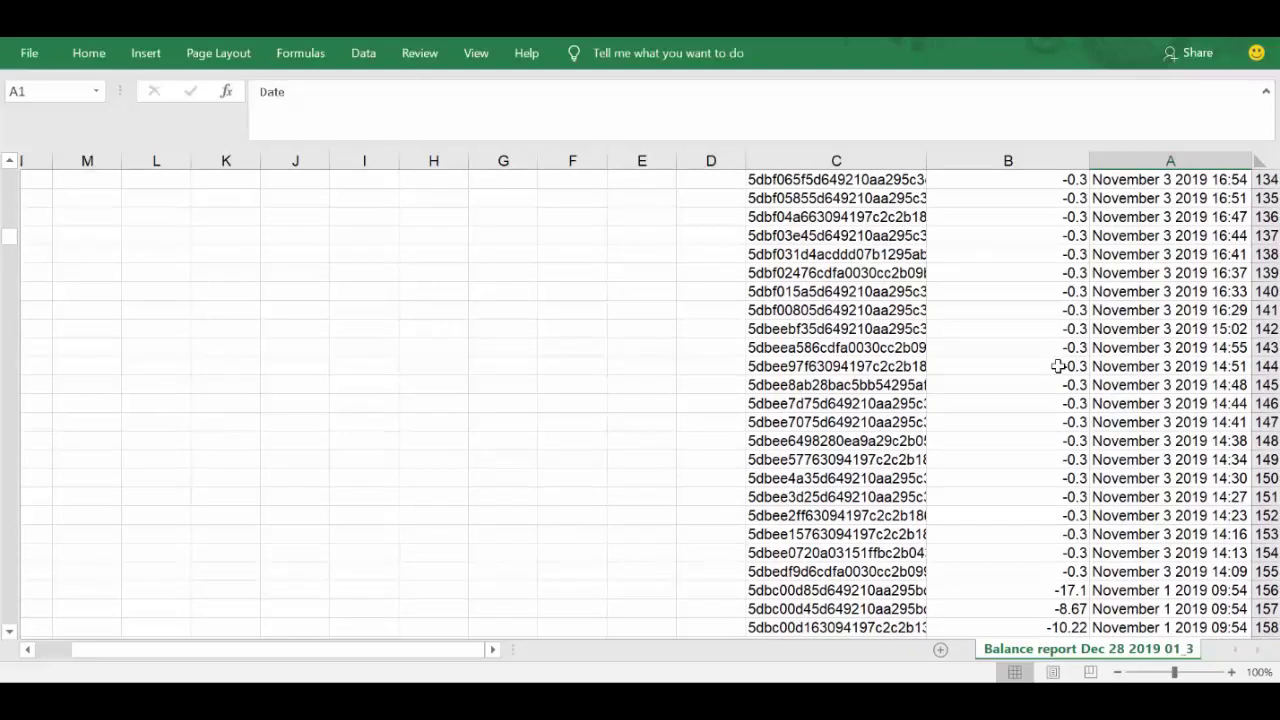
scroll(1057, 366, "up", 14)
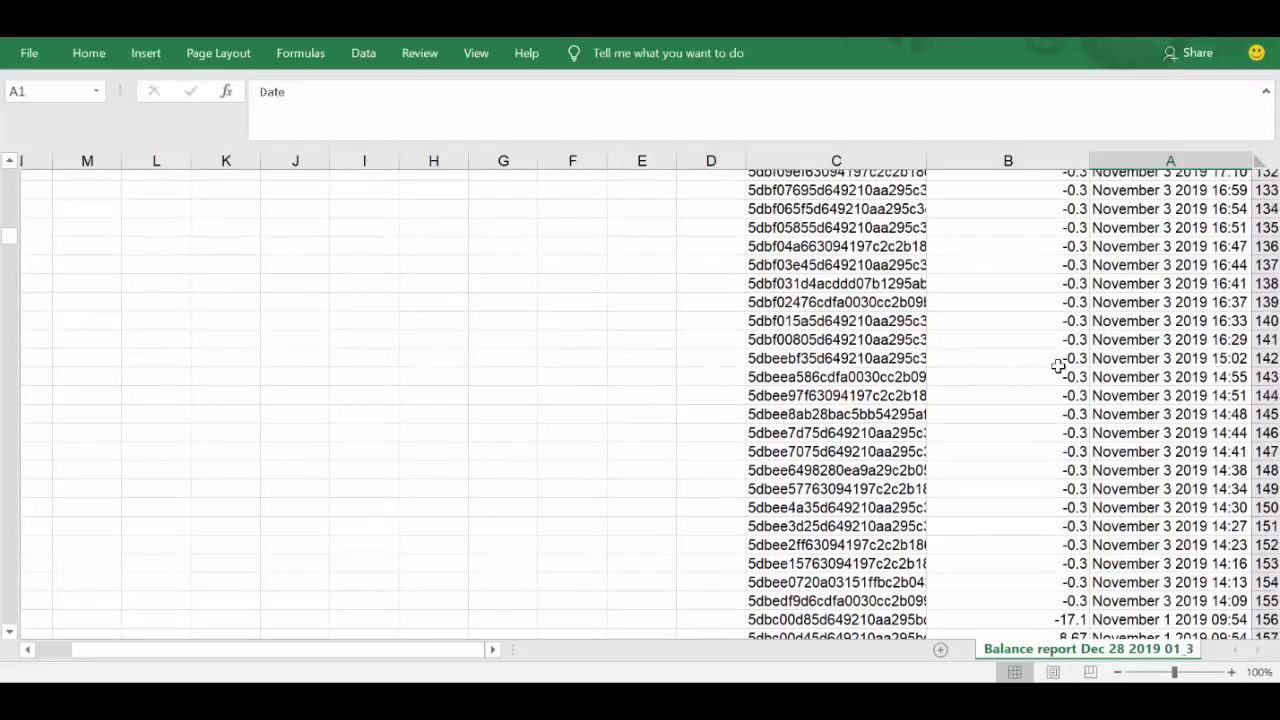
scroll(1057, 366, "down", 4)
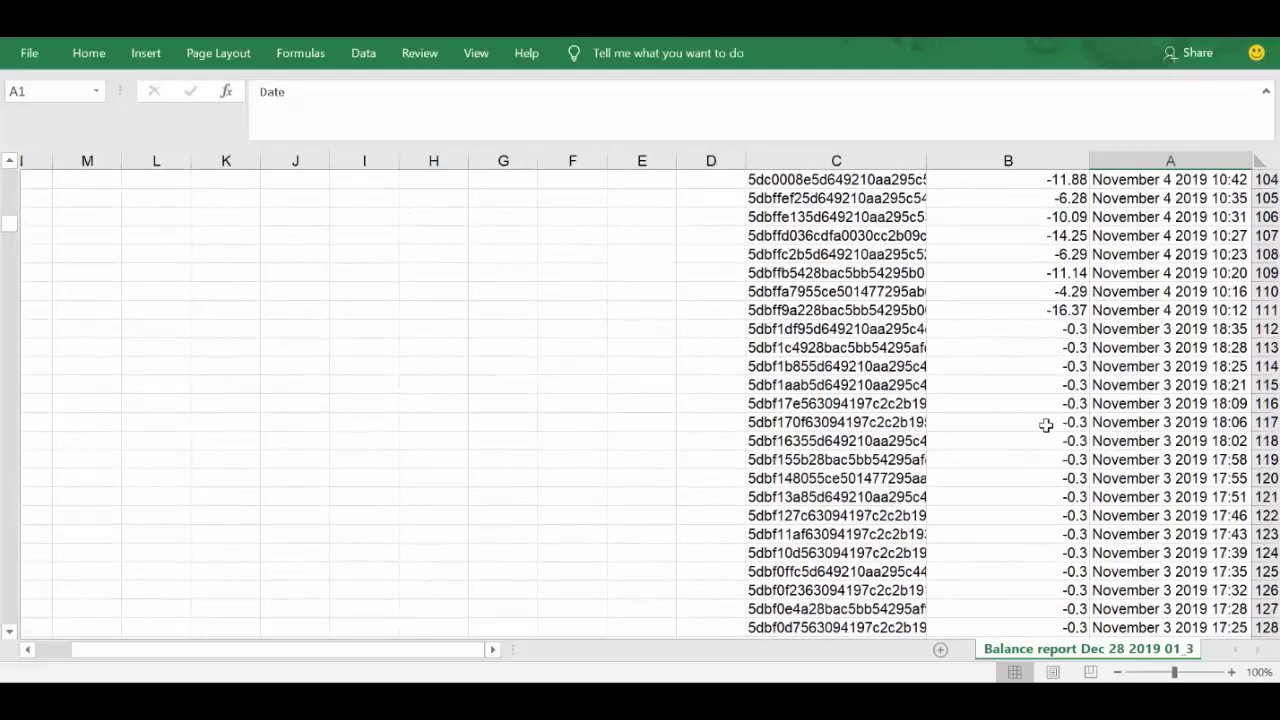
scroll(1046, 425, "down", 11)
scroll(1040, 454, "down", 20)
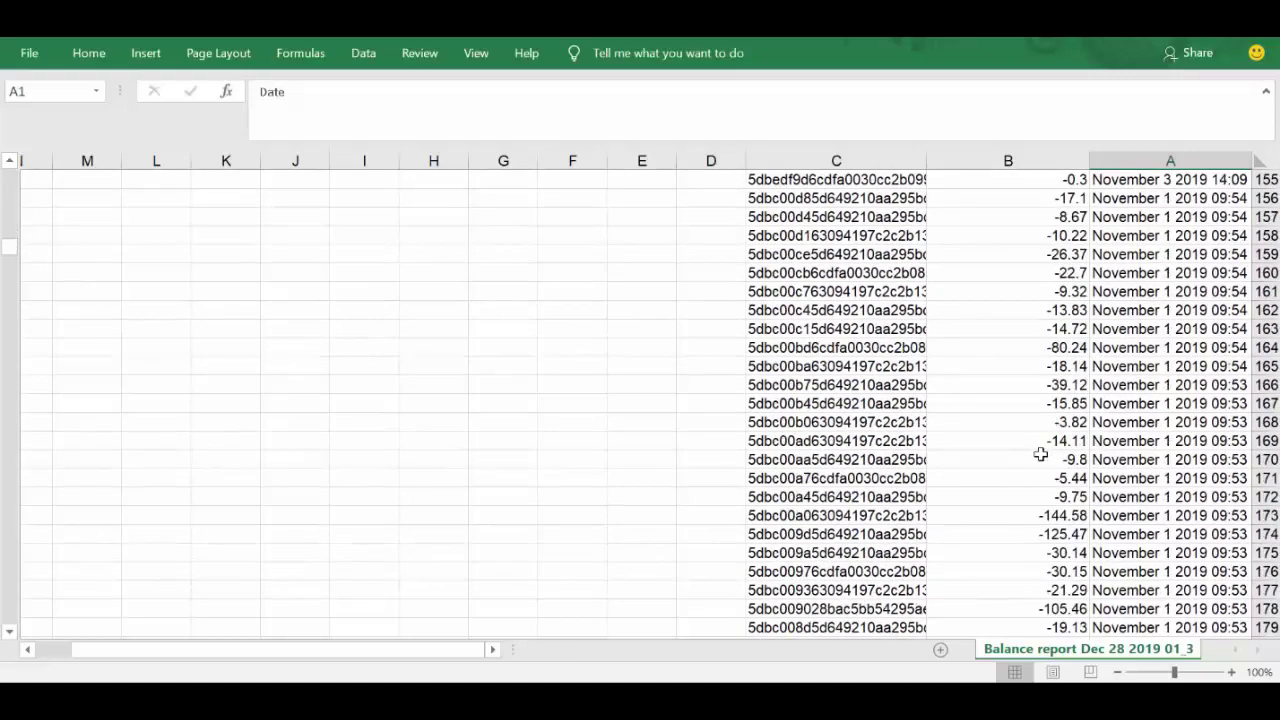
scroll(1040, 454, "down", 6)
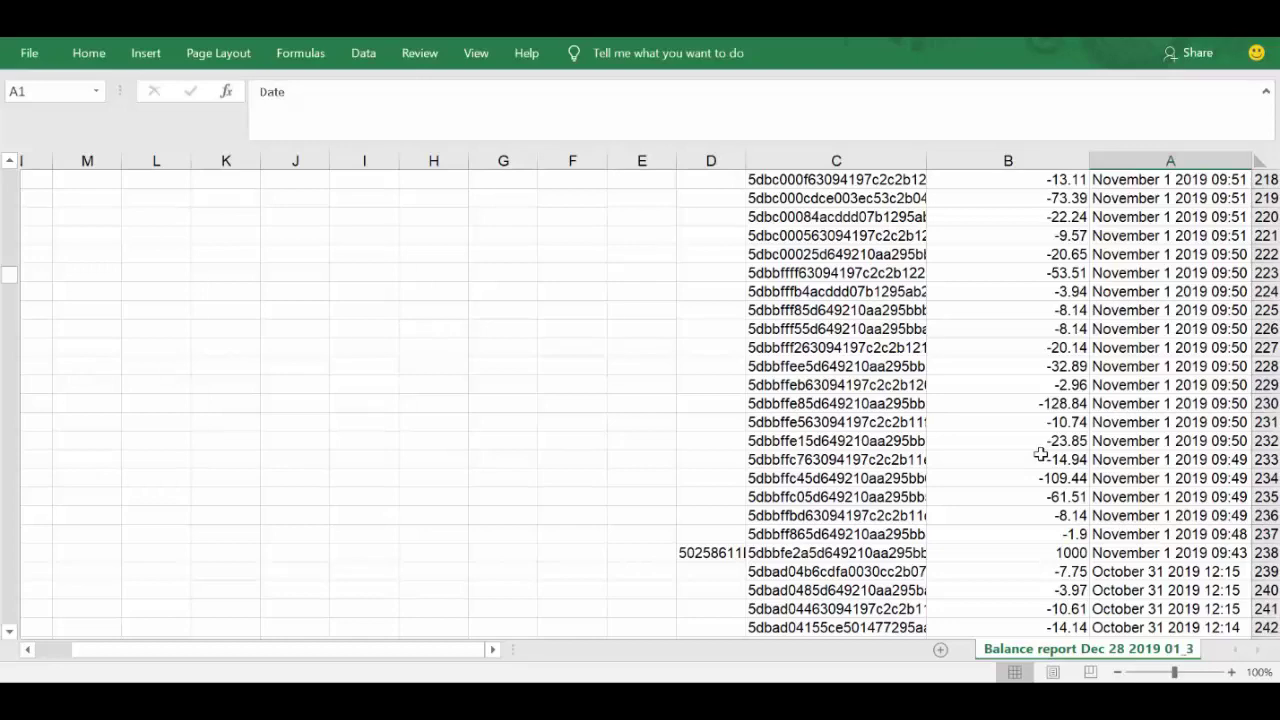
scroll(965, 478, "down", 15)
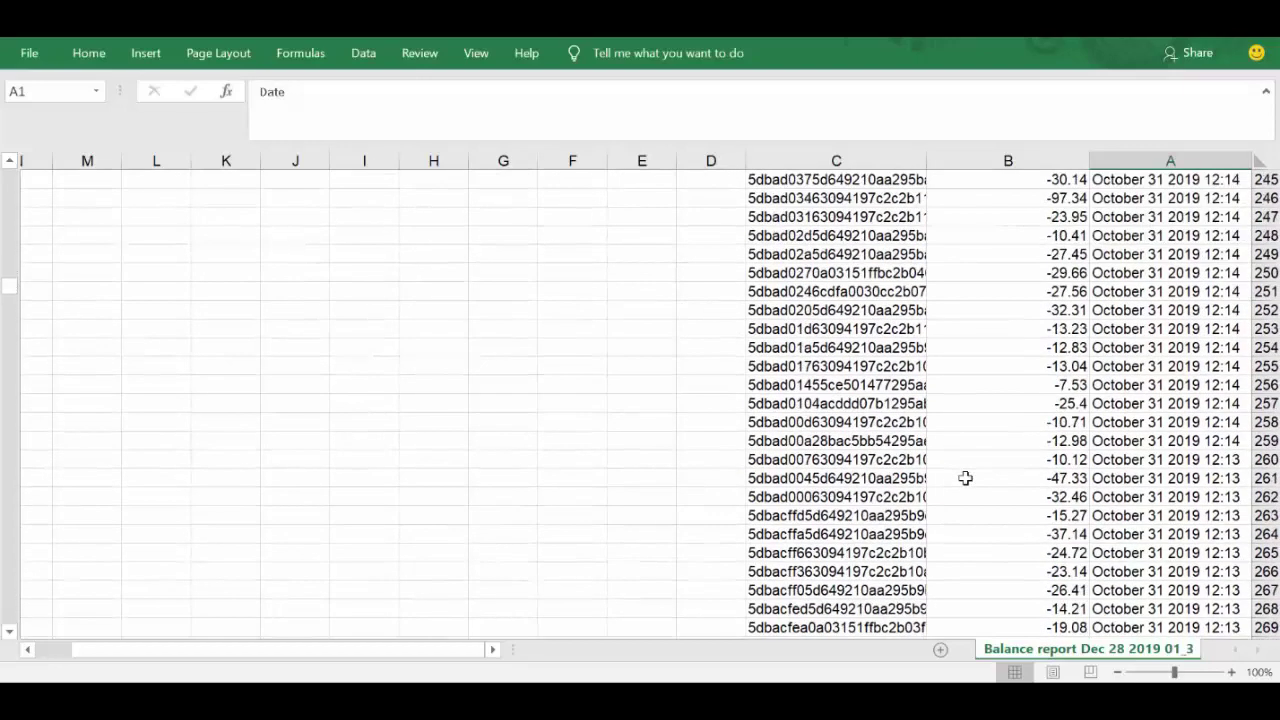
scroll(965, 478, "down", 6)
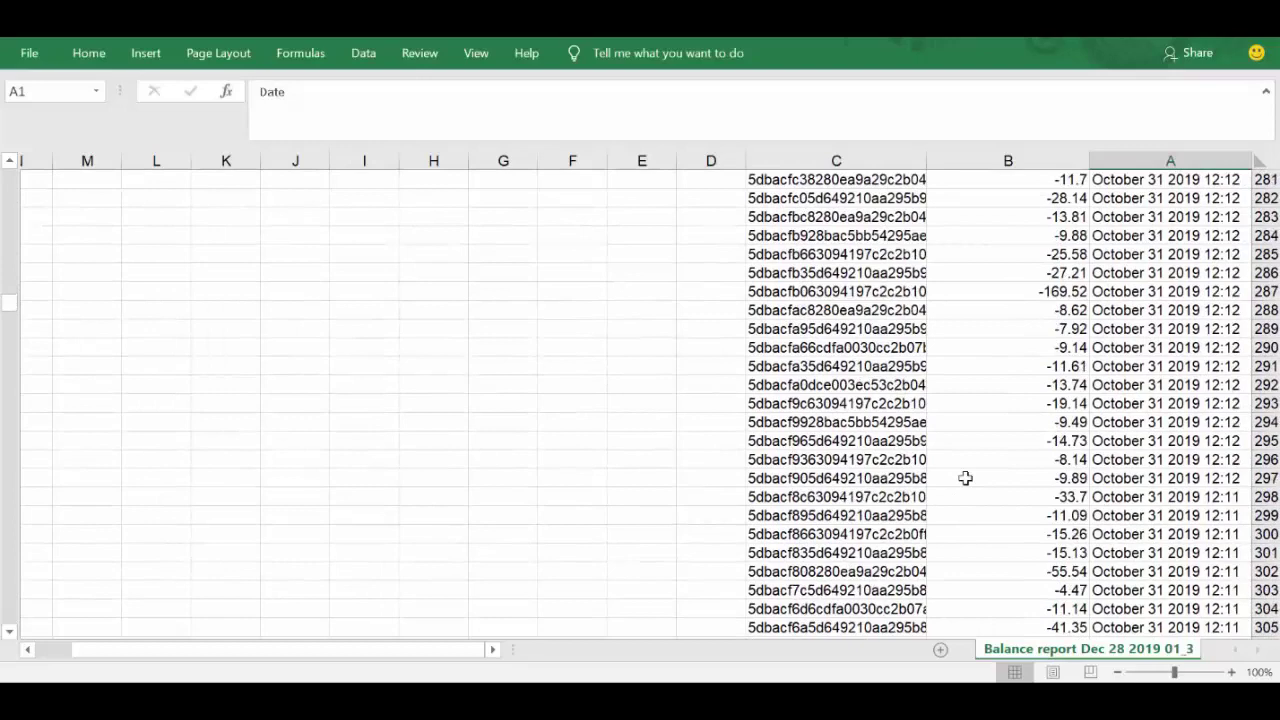
scroll(965, 478, "down", 8)
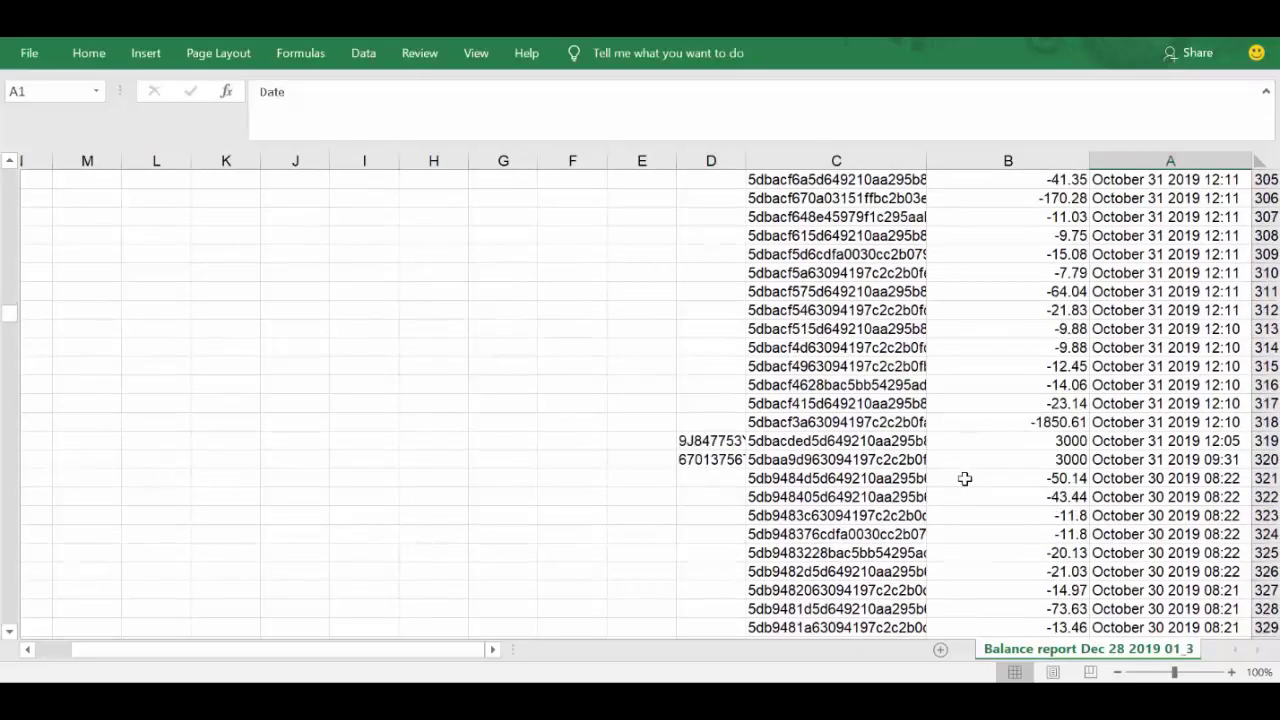
scroll(965, 478, "down", 3)
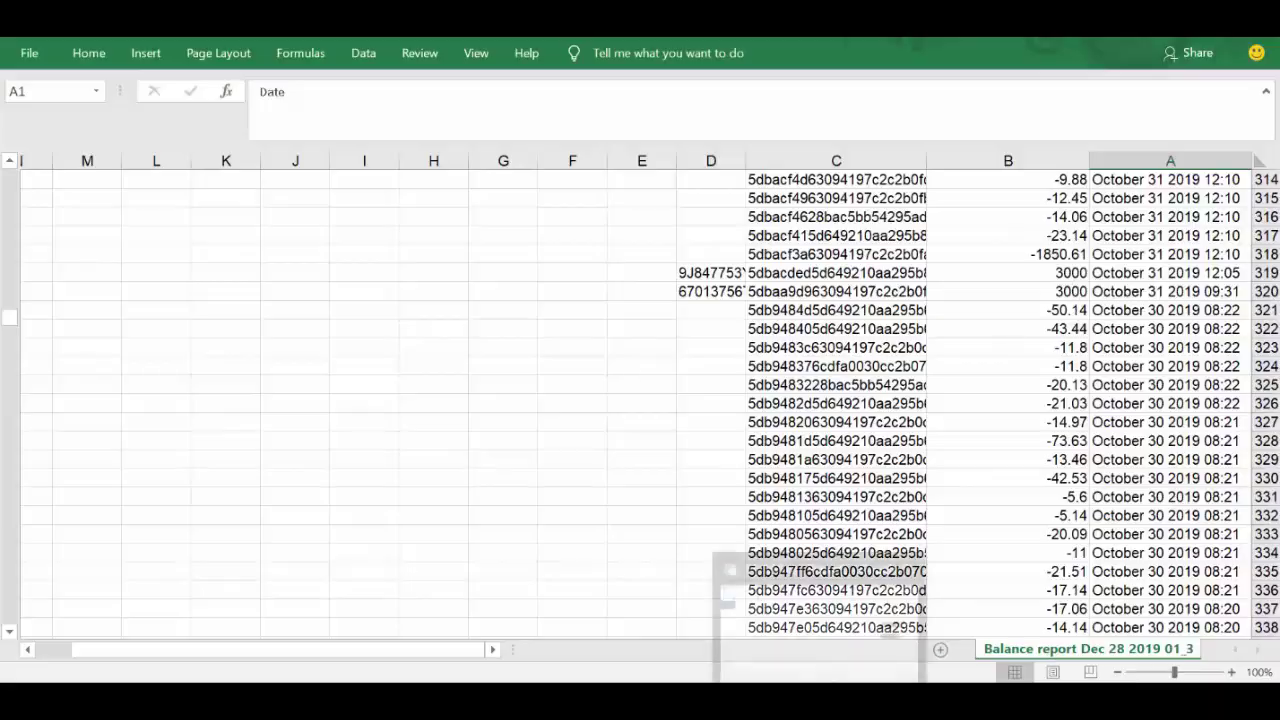
Switch back to the TripleMars console, preview the total for adding $300 to the balance, and close the form without loading it
left_click(829, 700)
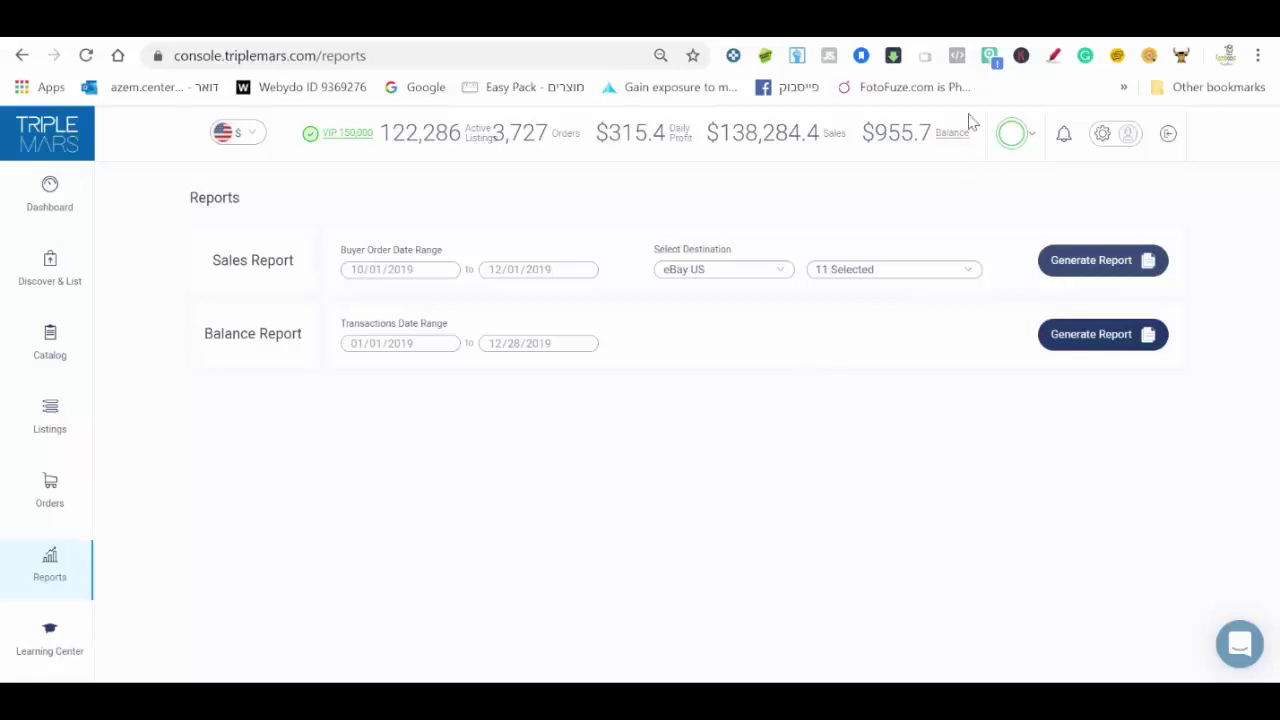
left_click(938, 140)
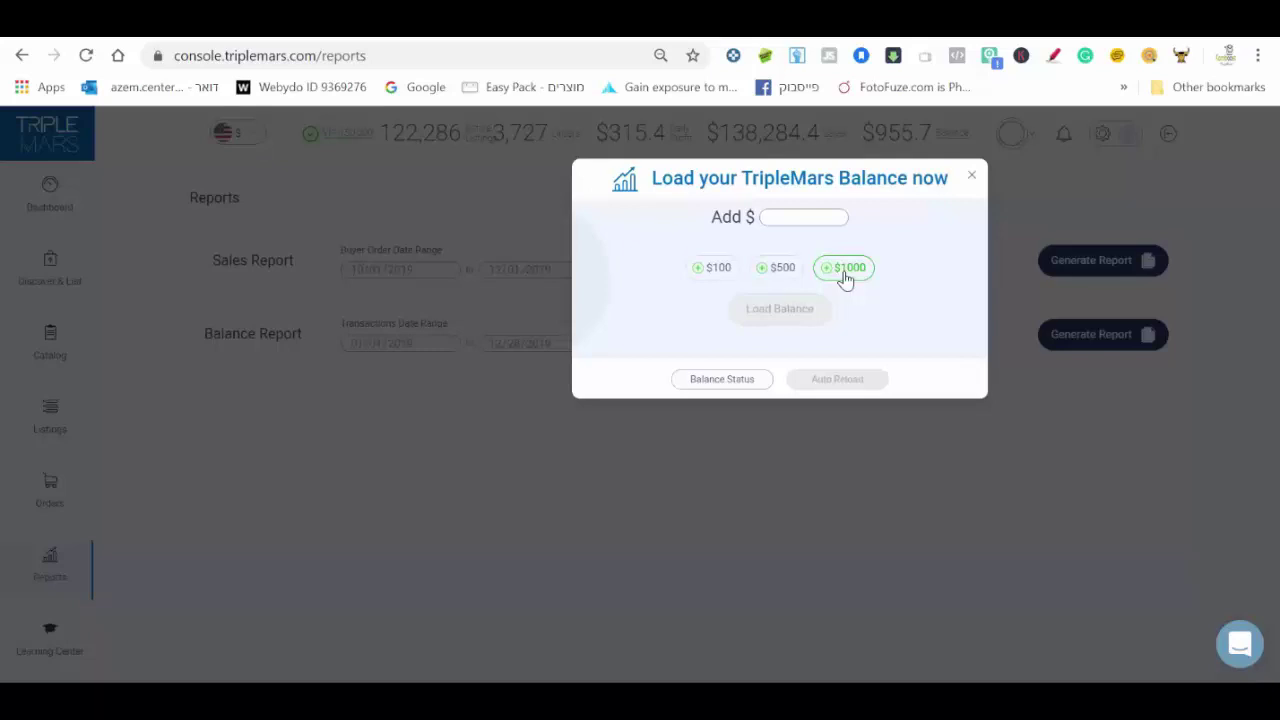
left_click(790, 214)
type("300")
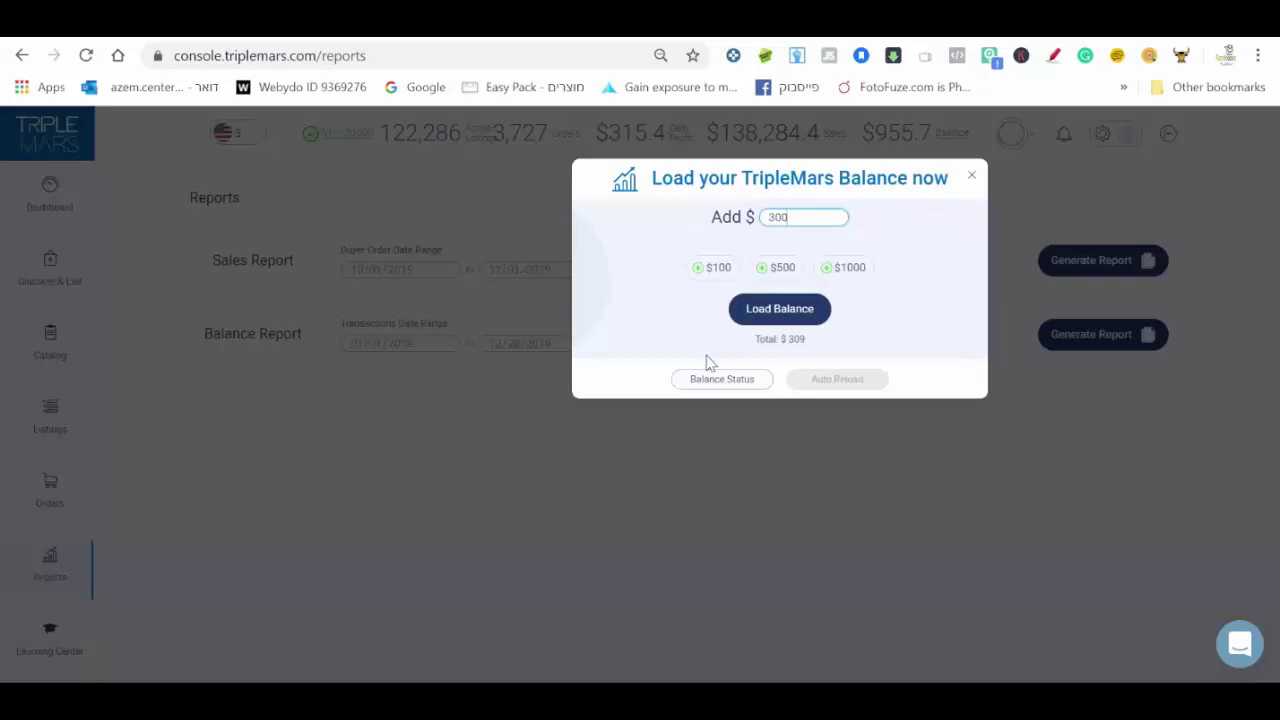
left_click(968, 177)
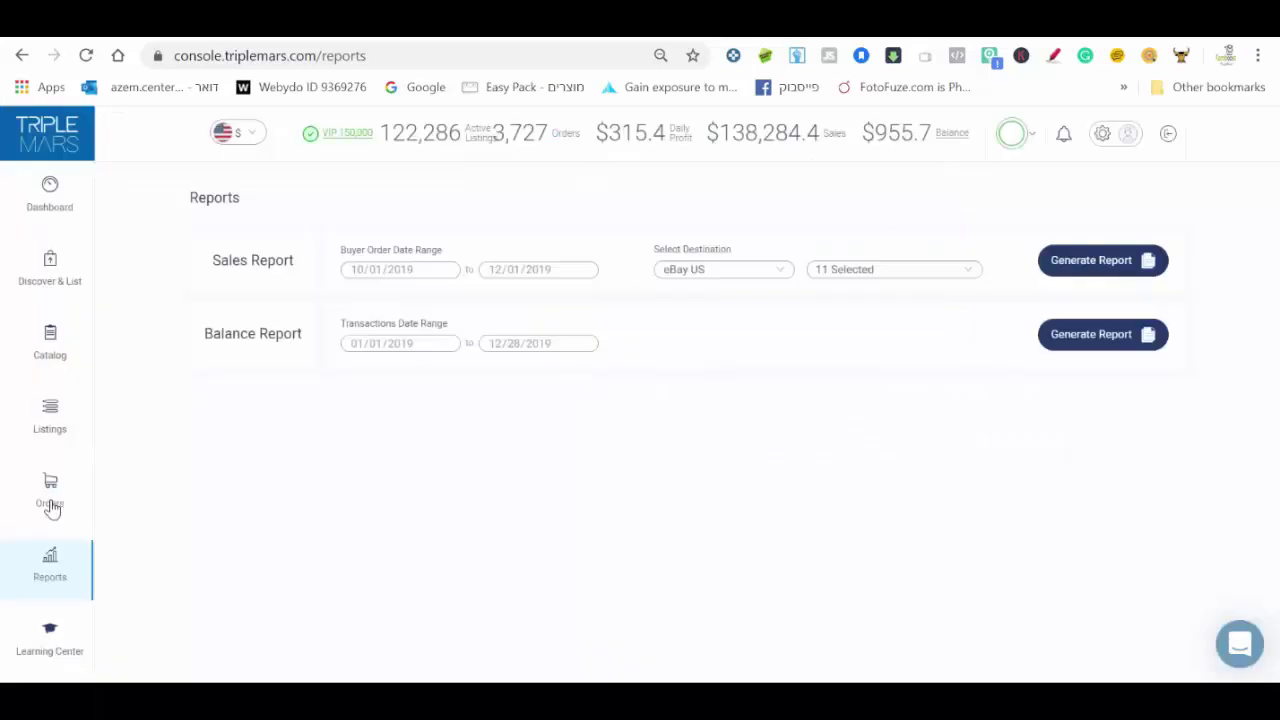